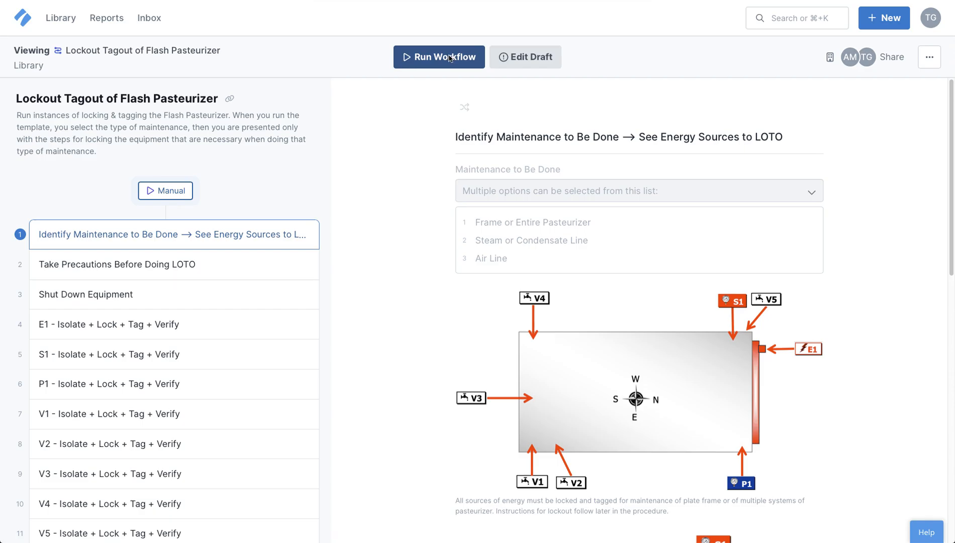
Step: Start a new run of the workflow, prefixing its run name with "Air Line "
{"action": "left_click", "coordinate": [449, 58]}
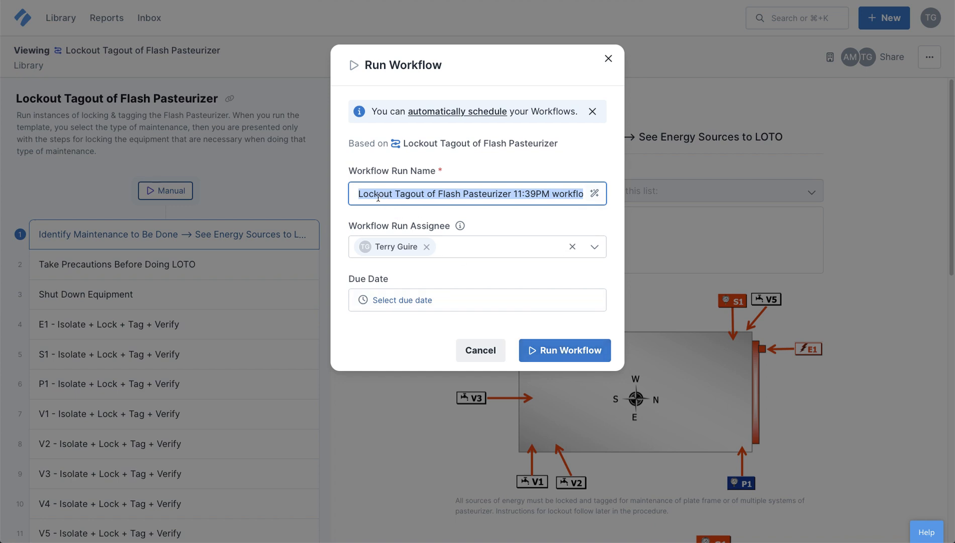
{"action": "left_click", "coordinate": [362, 194]}
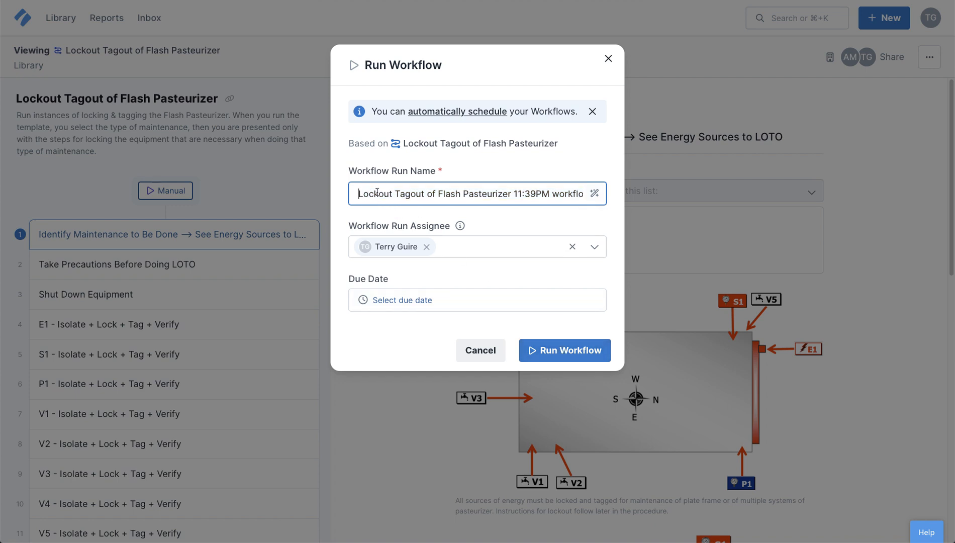
{"action": "type", "text": "Air "}
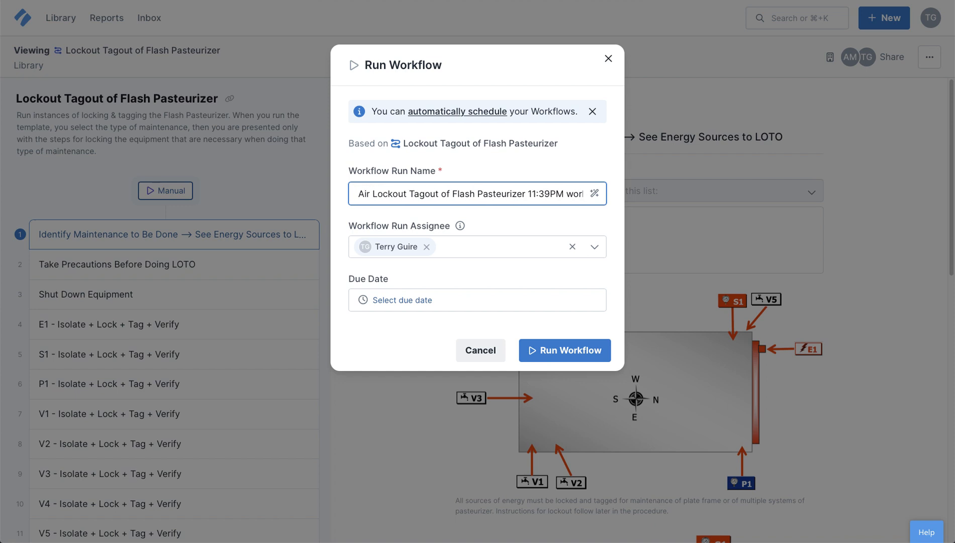
{"action": "type", "text": "Line"}
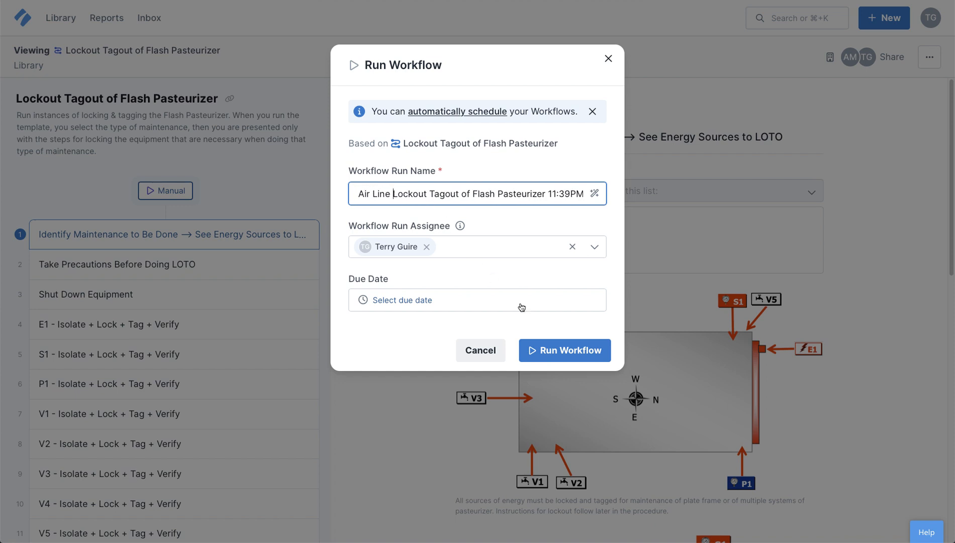
{"action": "left_click", "coordinate": [555, 350]}
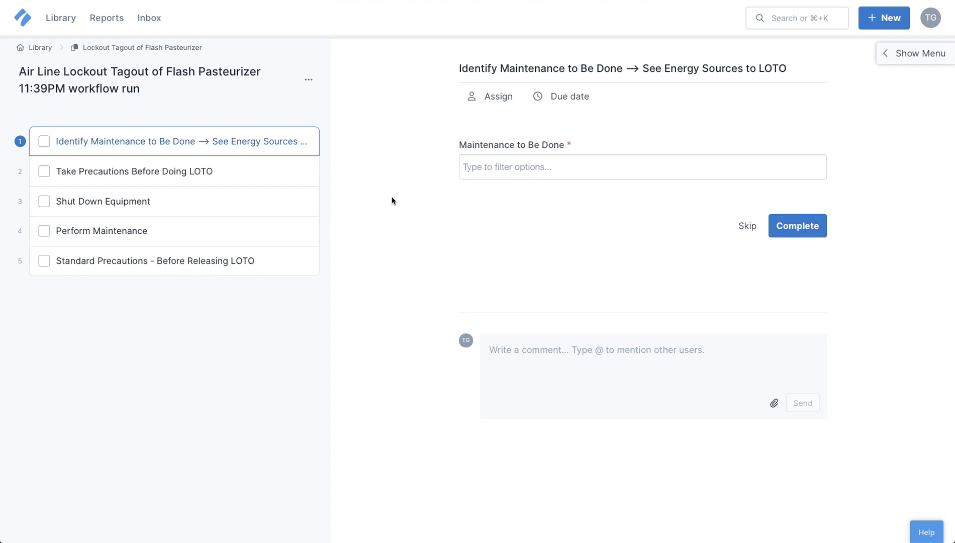
Step: Select Air Line as the maintenance to be done and complete the first task
{"action": "left_click", "coordinate": [602, 170]}
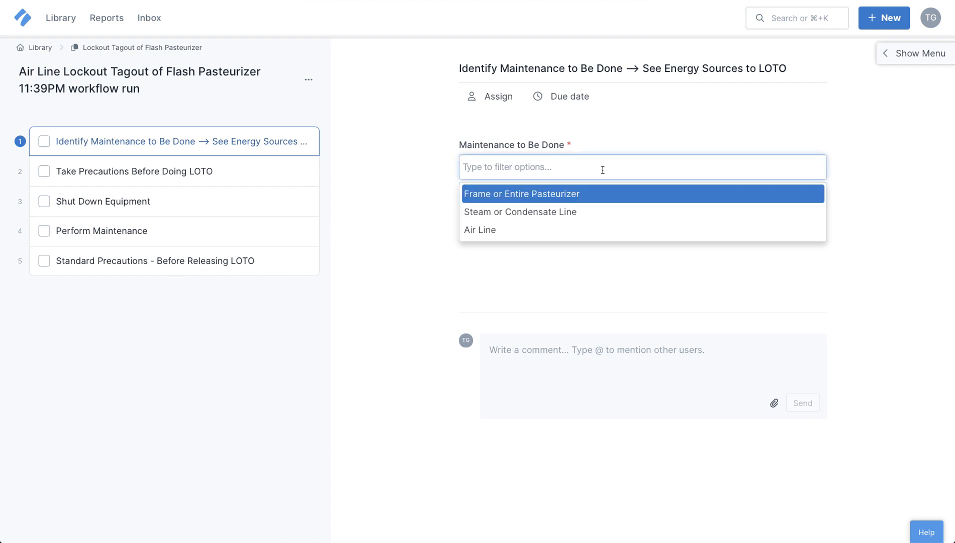
{"action": "left_click", "coordinate": [511, 230]}
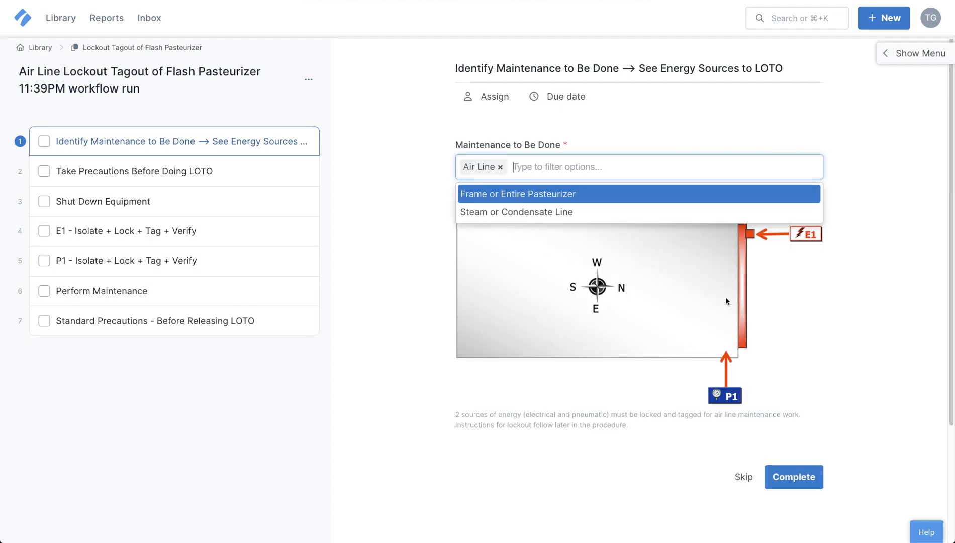
{"action": "left_click", "coordinate": [834, 222]}
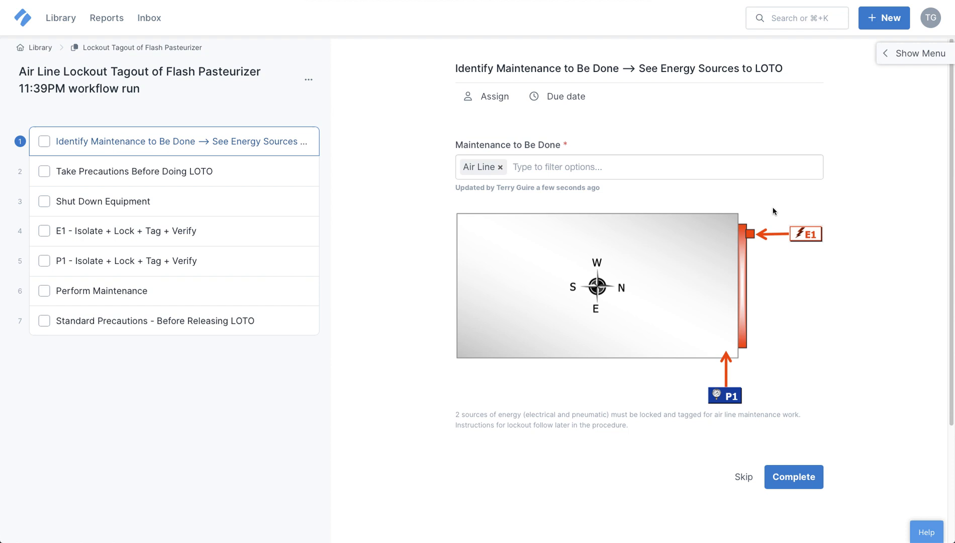
{"action": "left_click", "coordinate": [786, 477]}
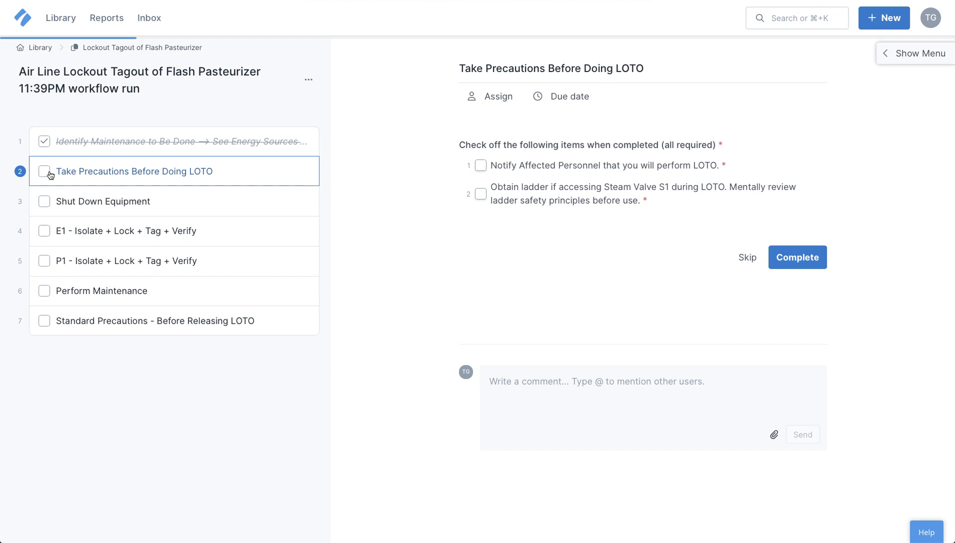
Step: Check off both precaution items and complete the Take Precautions Before Doing LOTO task
{"action": "left_click", "coordinate": [481, 166]}
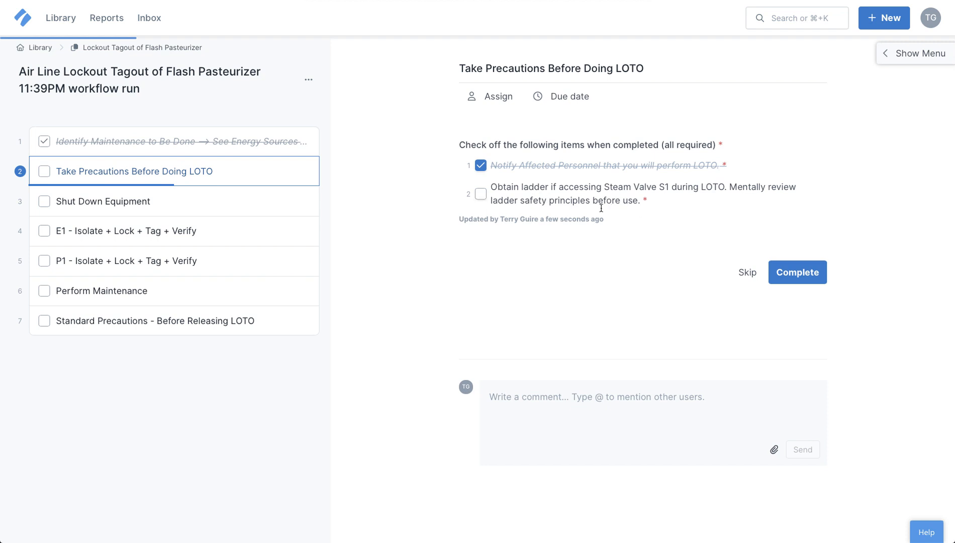
{"action": "left_click", "coordinate": [481, 194]}
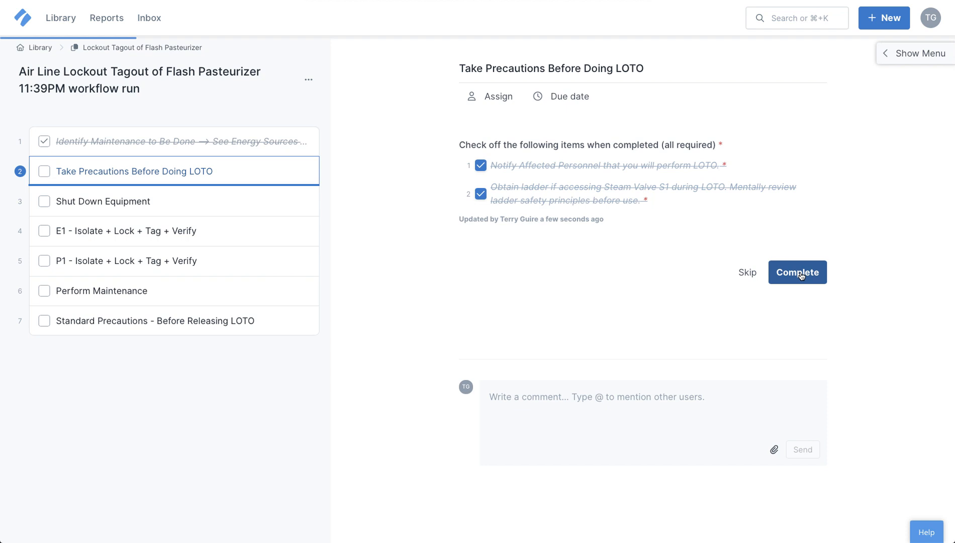
{"action": "left_click", "coordinate": [801, 275]}
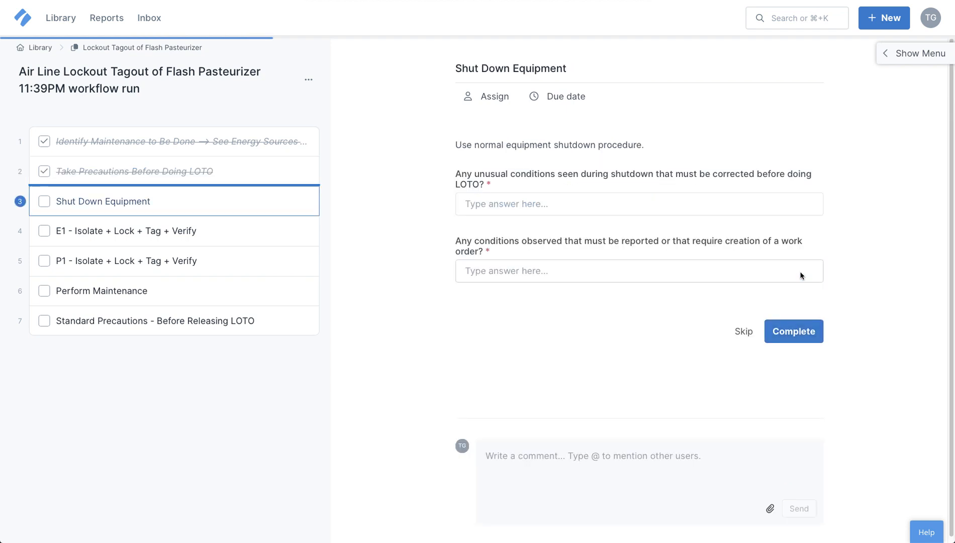
Step: Answer "No" to both shutdown condition questions and complete the Shut Down Equipment task
{"action": "left_click", "coordinate": [504, 202]}
{"action": "type", "text": "None"}
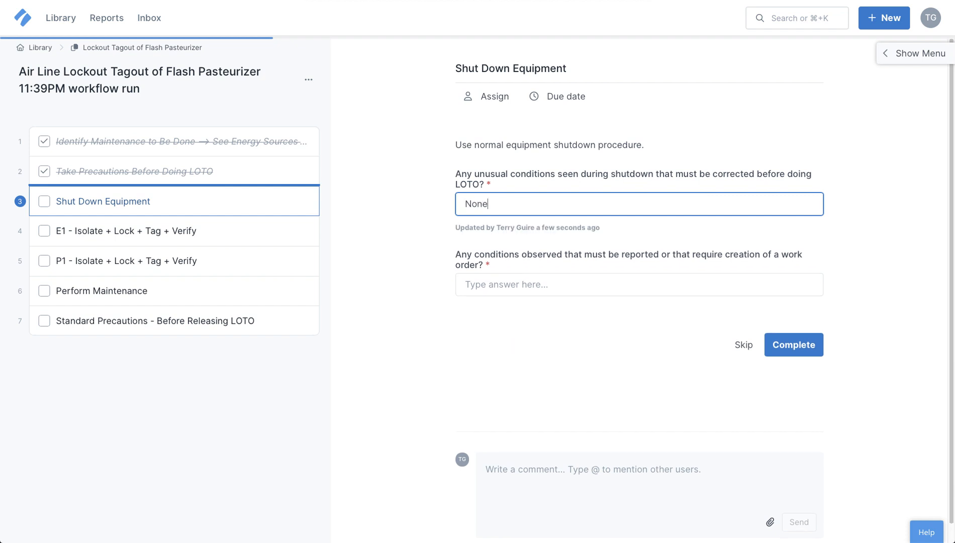
{"action": "key", "text": "BackSpace"}
{"action": "key", "text": "BackSpace"}
{"action": "key", "text": "Tab"}
{"action": "type", "text": "No"}
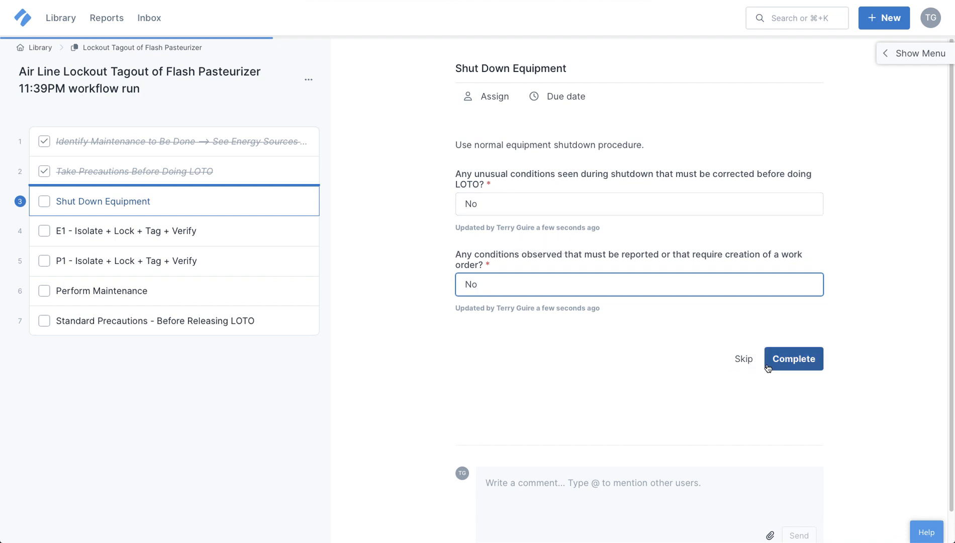
{"action": "left_click", "coordinate": [802, 361]}
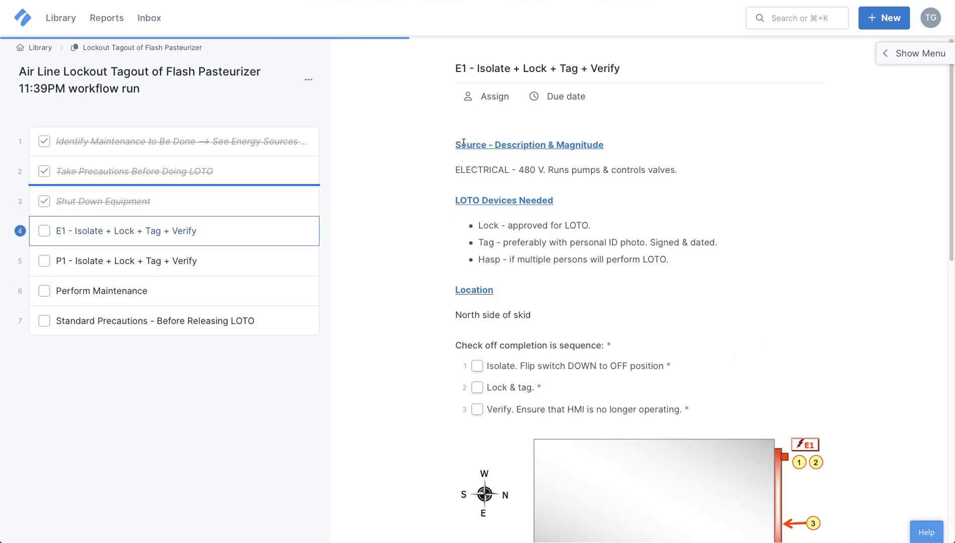
Step: Check off the three E1 isolate, lock-and-tag and verify items and complete the E1 task
{"action": "scroll", "coordinate": [477, 226], "scroll_direction": "down", "scroll_amount": 1}
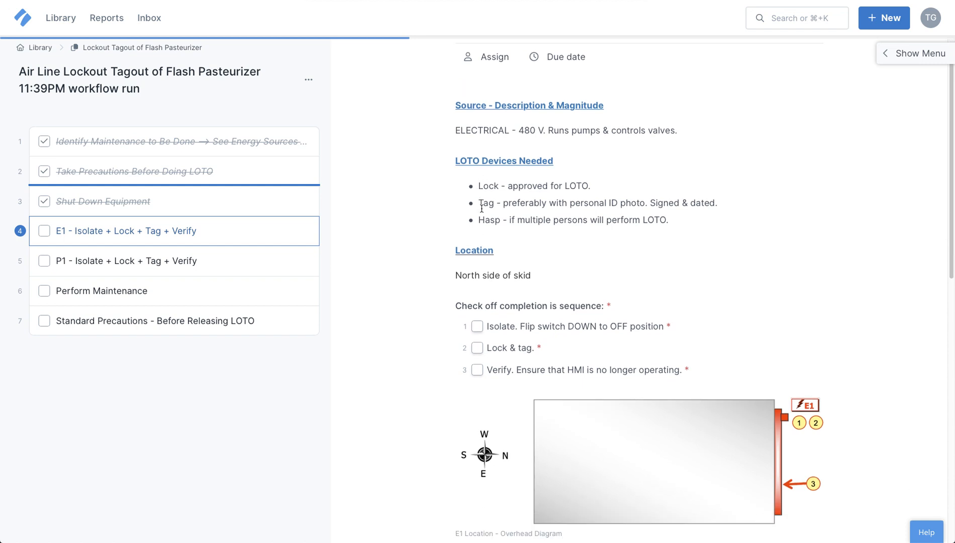
{"action": "scroll", "coordinate": [483, 226], "scroll_direction": "down", "scroll_amount": 1}
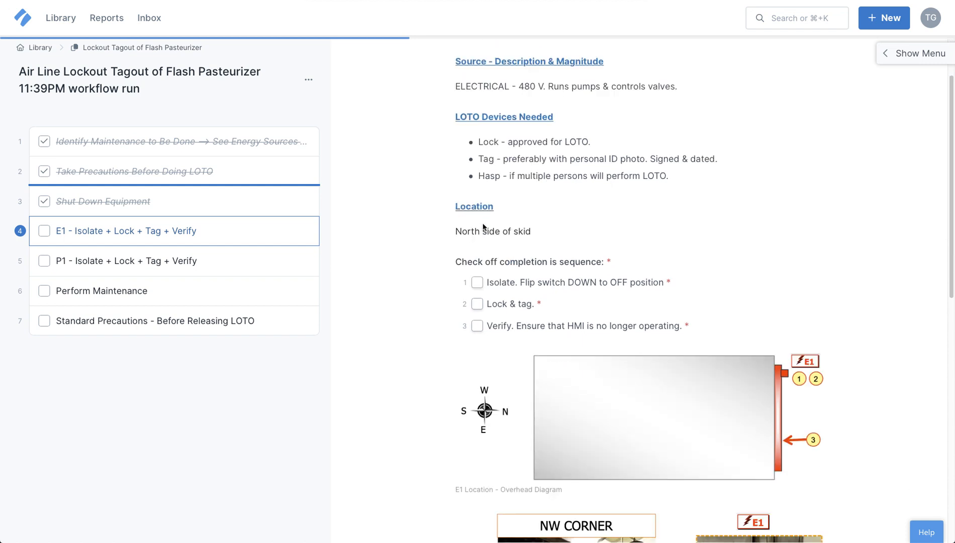
{"action": "scroll", "coordinate": [483, 223], "scroll_direction": "down", "scroll_amount": 2}
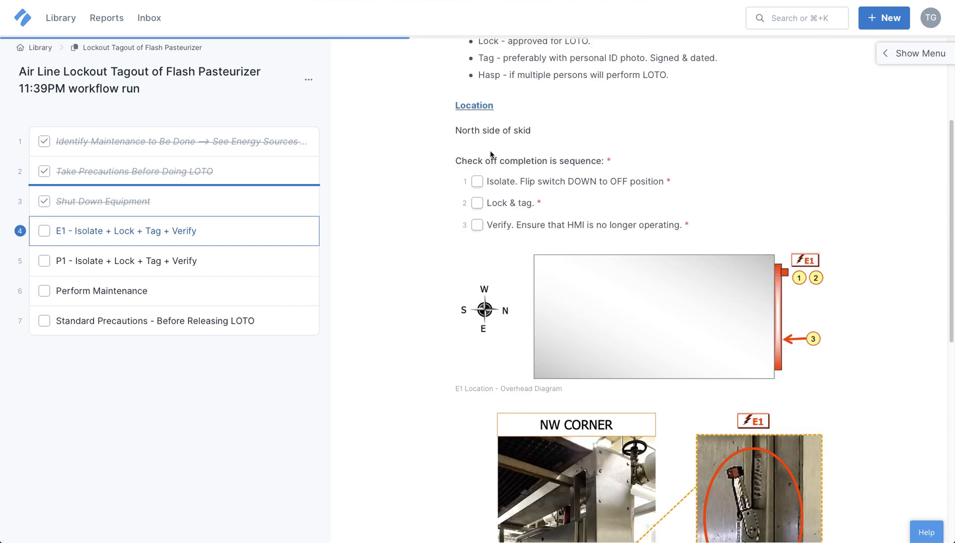
{"action": "scroll", "coordinate": [491, 243], "scroll_direction": "down", "scroll_amount": 1}
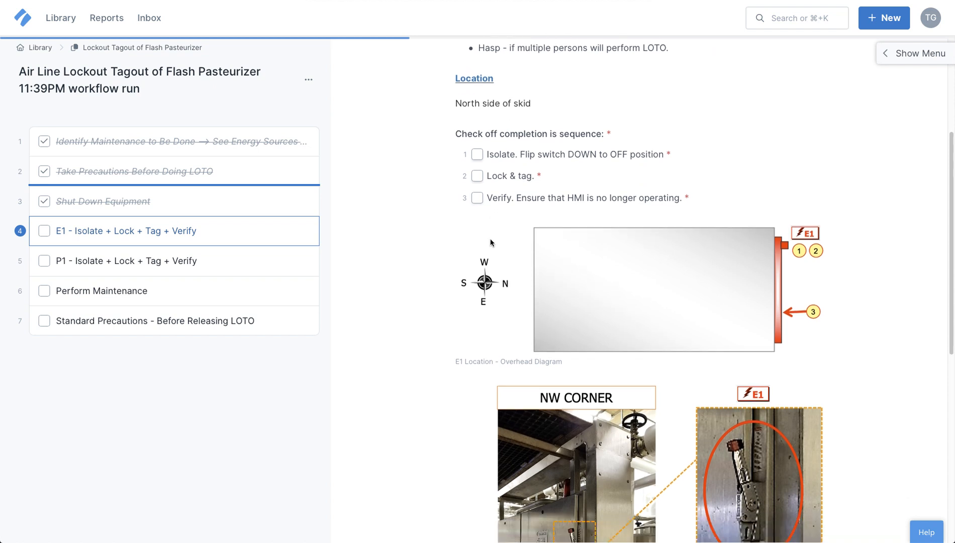
{"action": "left_click", "coordinate": [477, 156]}
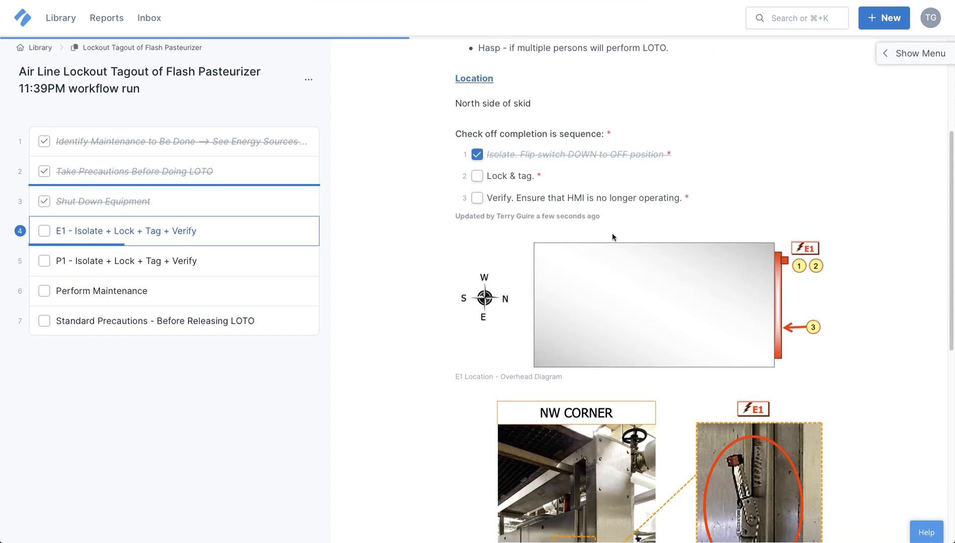
{"action": "left_click", "coordinate": [477, 176]}
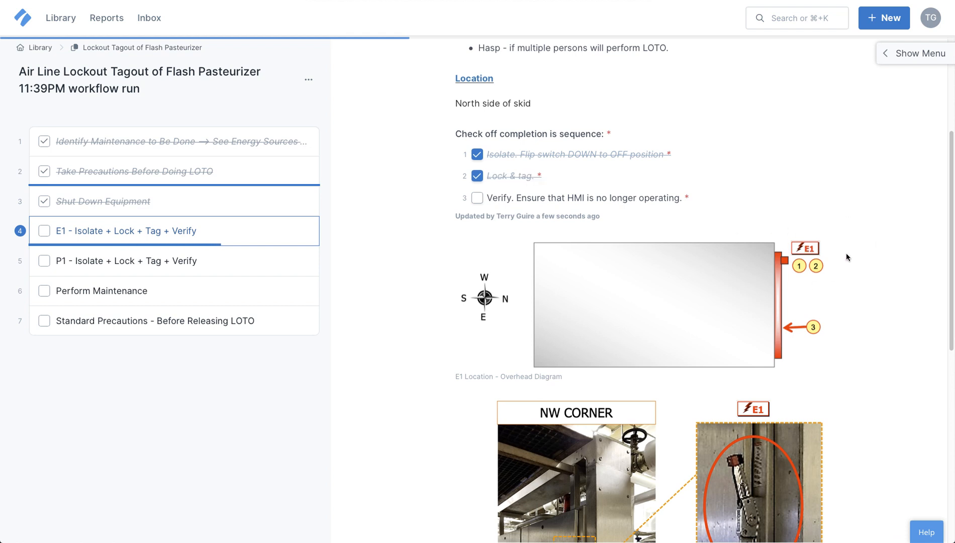
{"action": "left_click", "coordinate": [477, 199]}
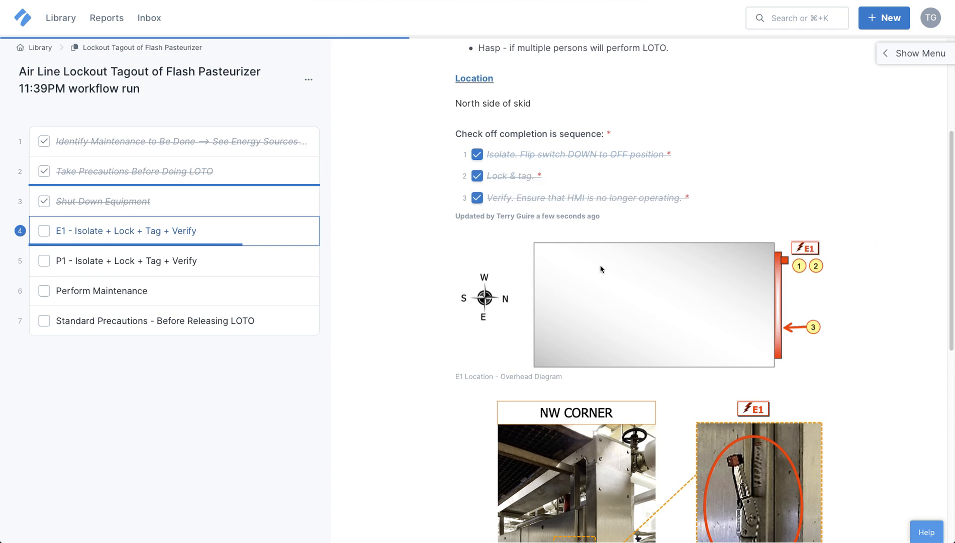
{"action": "scroll", "coordinate": [815, 295], "scroll_direction": "down", "scroll_amount": 6}
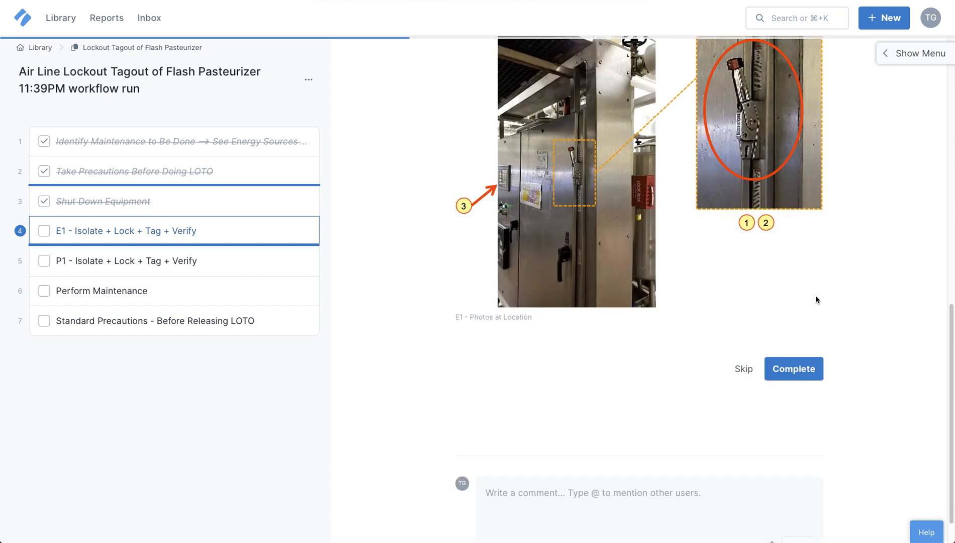
{"action": "scroll", "coordinate": [816, 294], "scroll_direction": "up", "scroll_amount": 1}
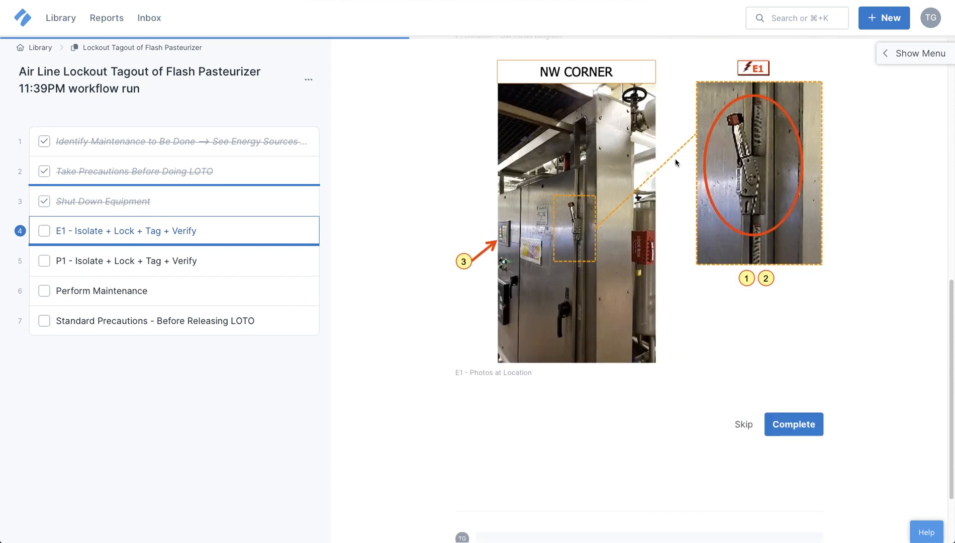
{"action": "left_click", "coordinate": [798, 428]}
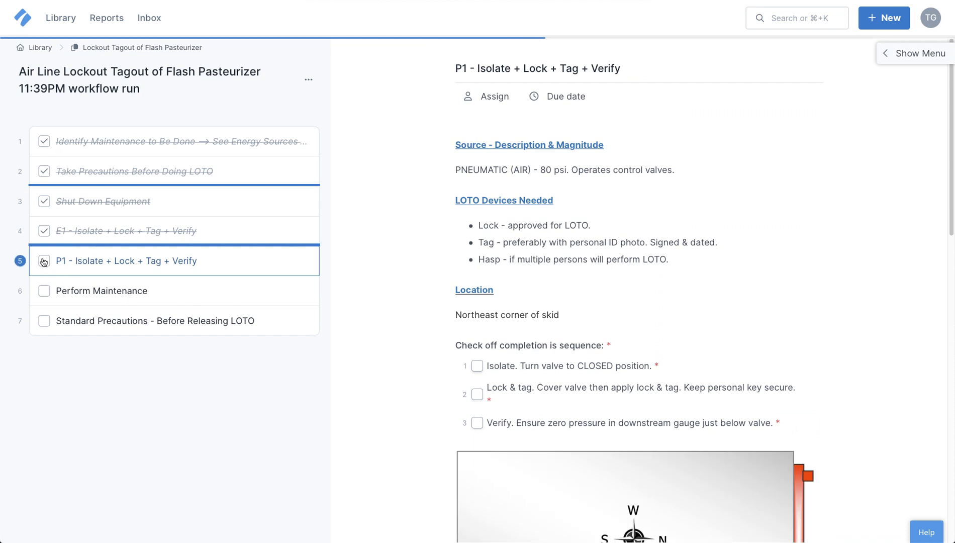
Step: Check off the three P1 isolate, lock-and-tag and verify items
{"action": "left_click", "coordinate": [477, 366]}
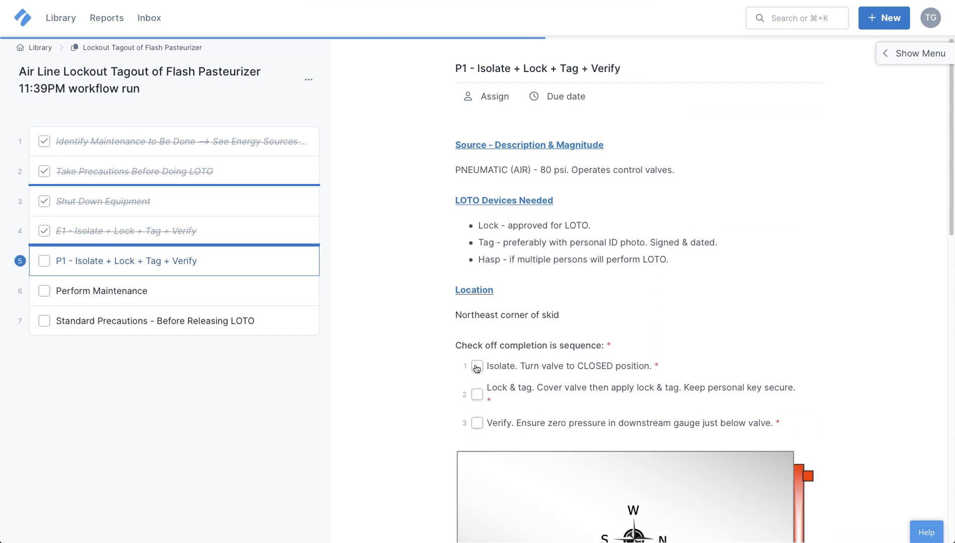
{"action": "left_click", "coordinate": [477, 395]}
{"action": "left_click", "coordinate": [479, 411]}
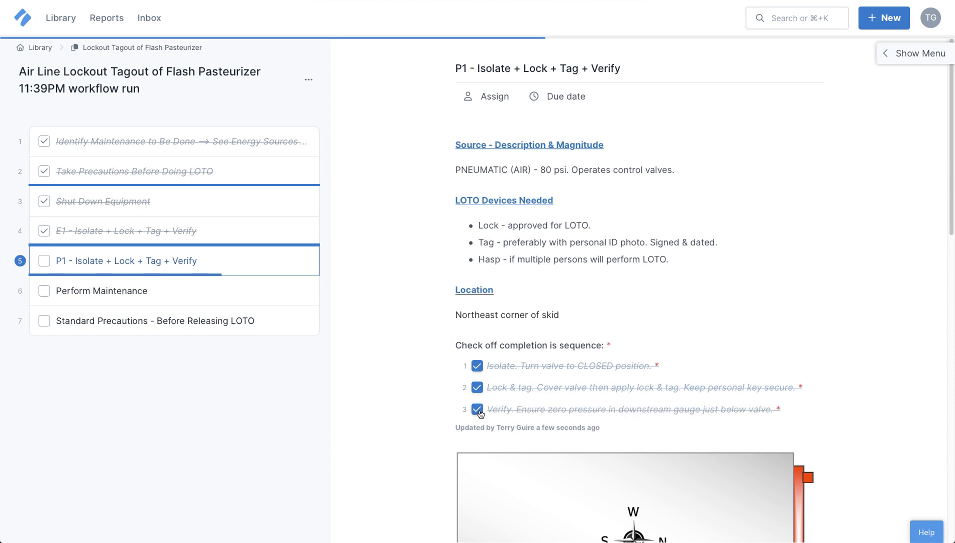
{"action": "scroll", "coordinate": [480, 413], "scroll_direction": "down", "scroll_amount": 10}
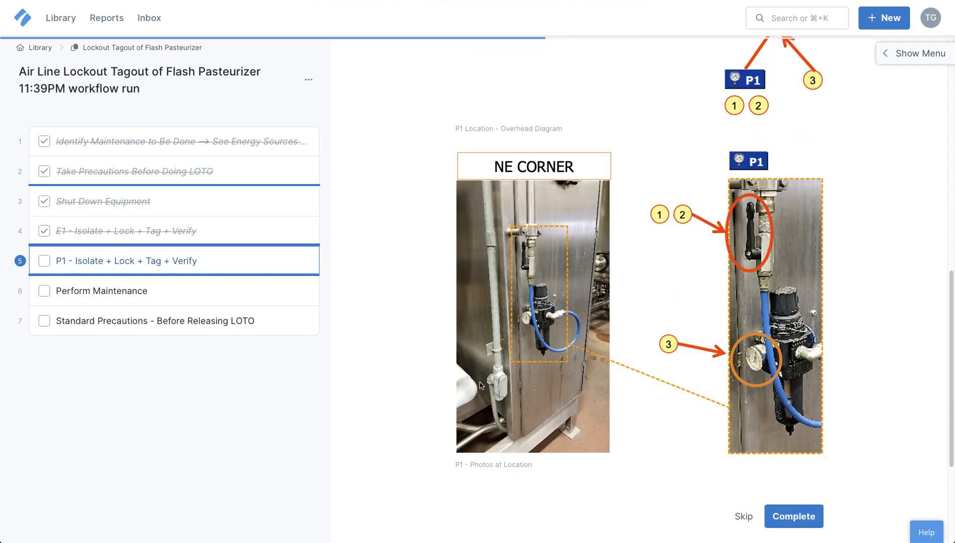
Step: Mark the P1 and Perform Maintenance tasks complete and open the Standard Precautions task
{"action": "left_click", "coordinate": [44, 261]}
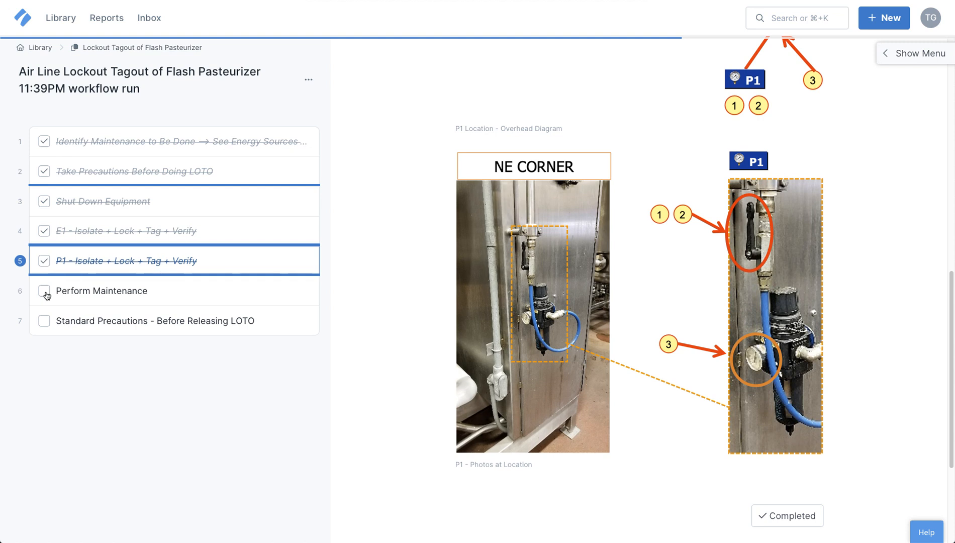
{"action": "left_click", "coordinate": [47, 294]}
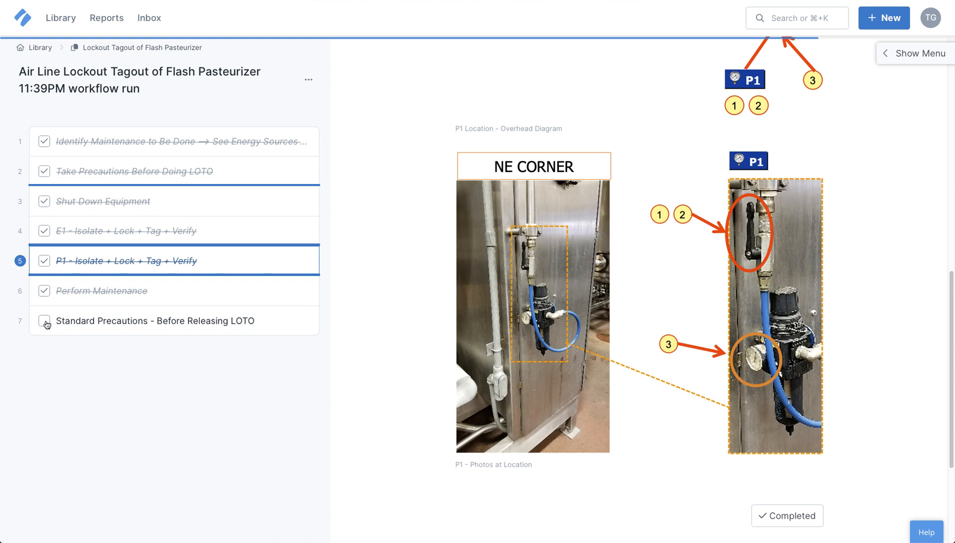
{"action": "left_click", "coordinate": [76, 322]}
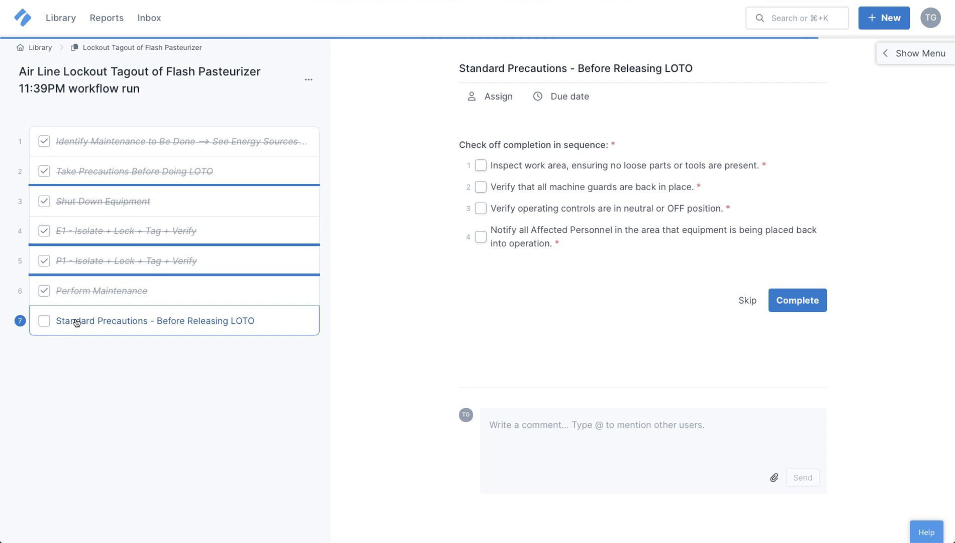
Step: Check off all four Standard Precautions items and complete the workflow run
{"action": "left_click", "coordinate": [481, 167]}
{"action": "left_click", "coordinate": [481, 188]}
{"action": "left_click", "coordinate": [480, 208]}
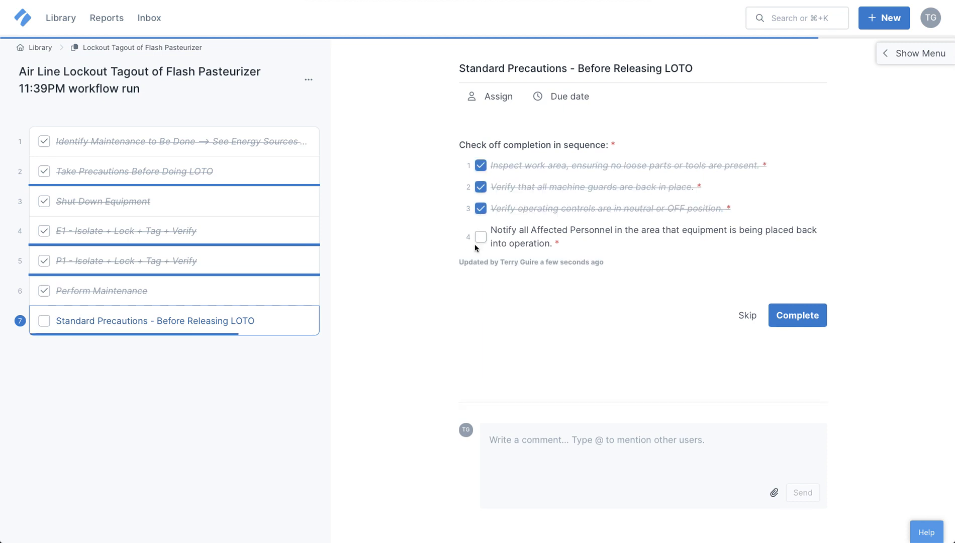
{"action": "left_click", "coordinate": [481, 237]}
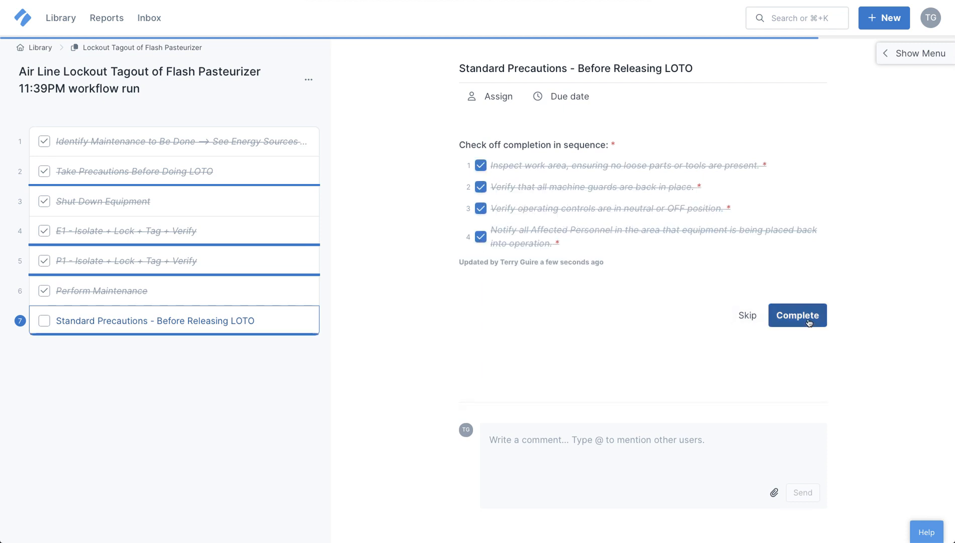
{"action": "left_click", "coordinate": [797, 315]}
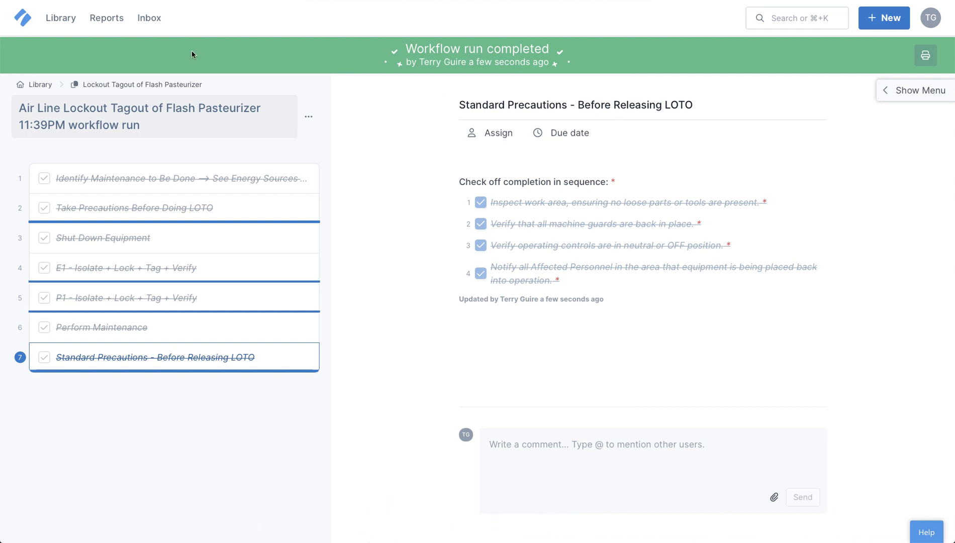
Step: Return to the Lockout Tagout of Flash Pasteurizer template
{"action": "left_click", "coordinate": [100, 85]}
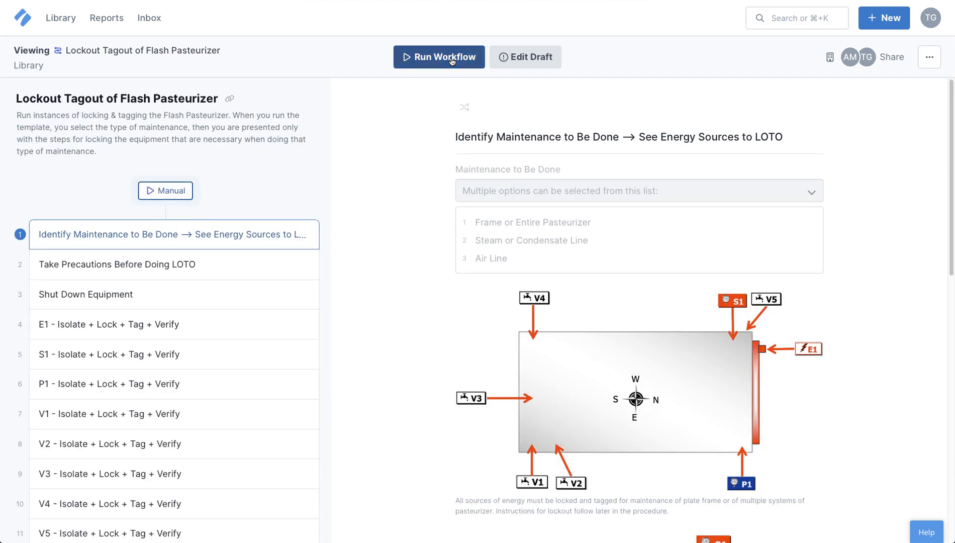
Step: Start a new workflow run named "Steam Lockout Tagout of Flash Pasteurizer 11:42PM workflow run"
{"action": "left_click", "coordinate": [451, 58]}
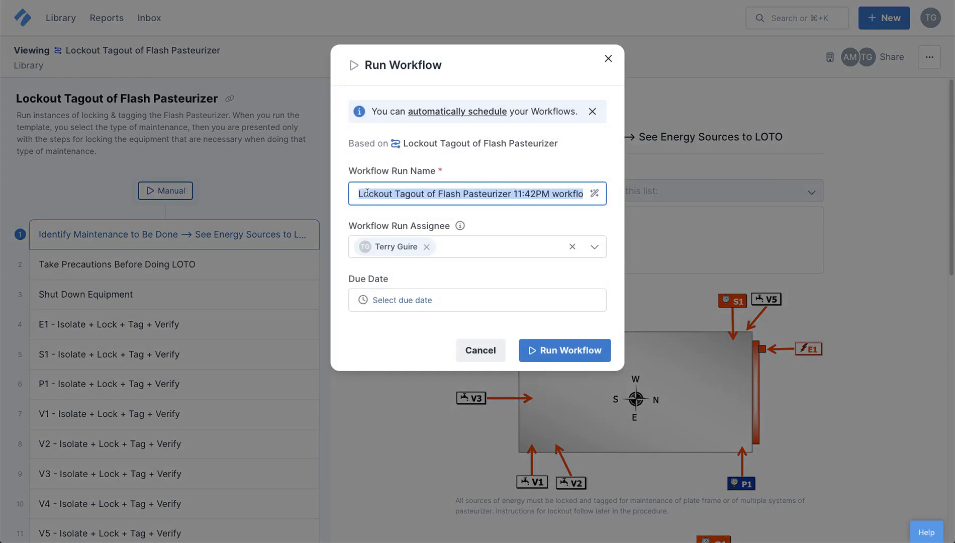
{"action": "left_click", "coordinate": [362, 193]}
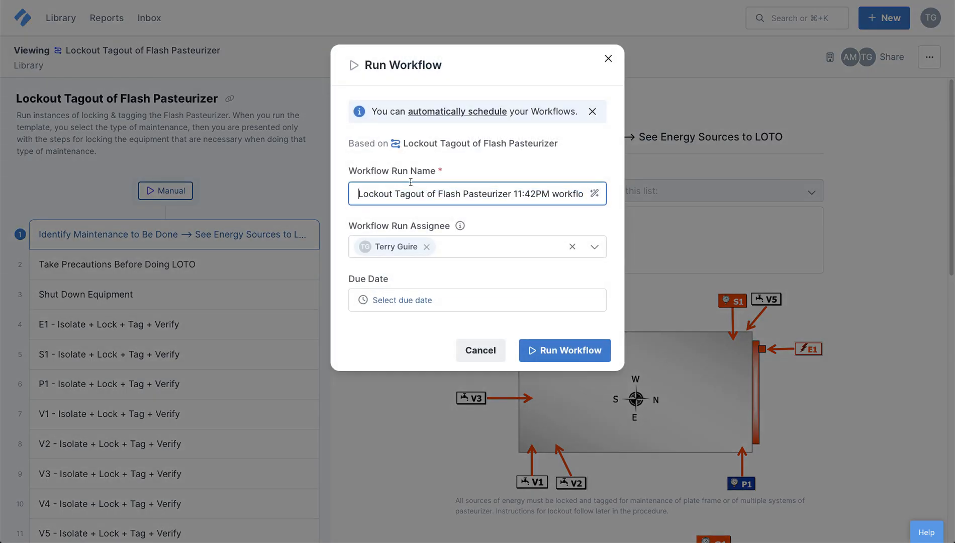
{"action": "type", "text": "Sta"}
{"action": "key", "text": "BackSpace"}
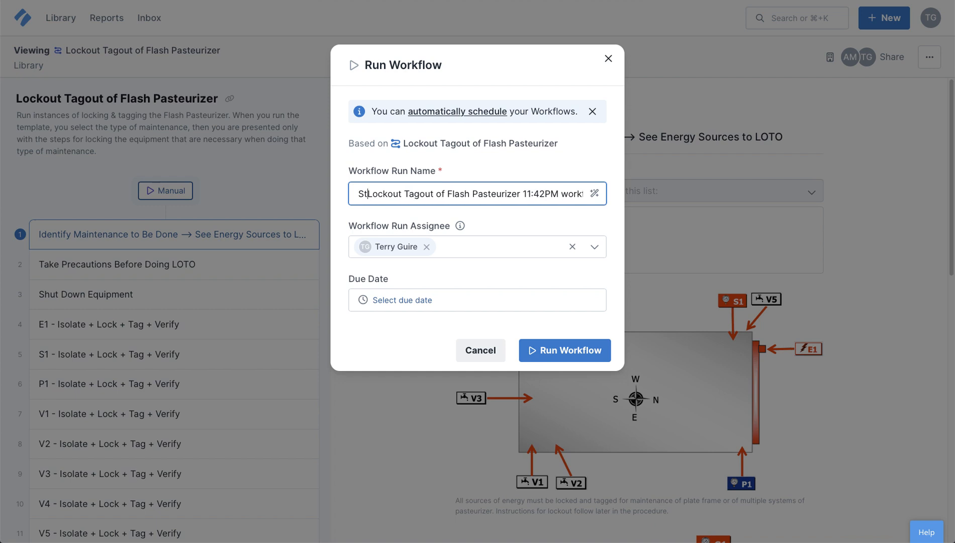
{"action": "type", "text": "eam"}
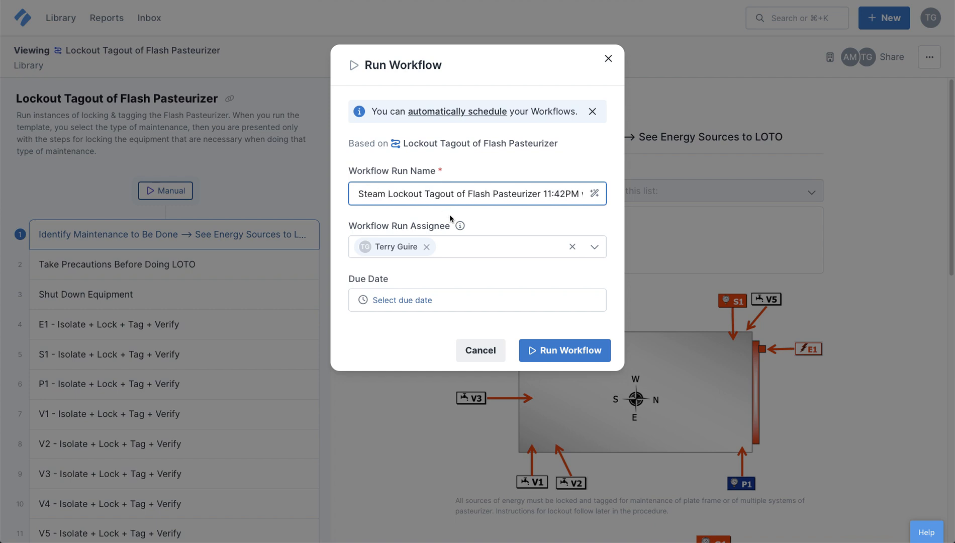
{"action": "left_click", "coordinate": [563, 352]}
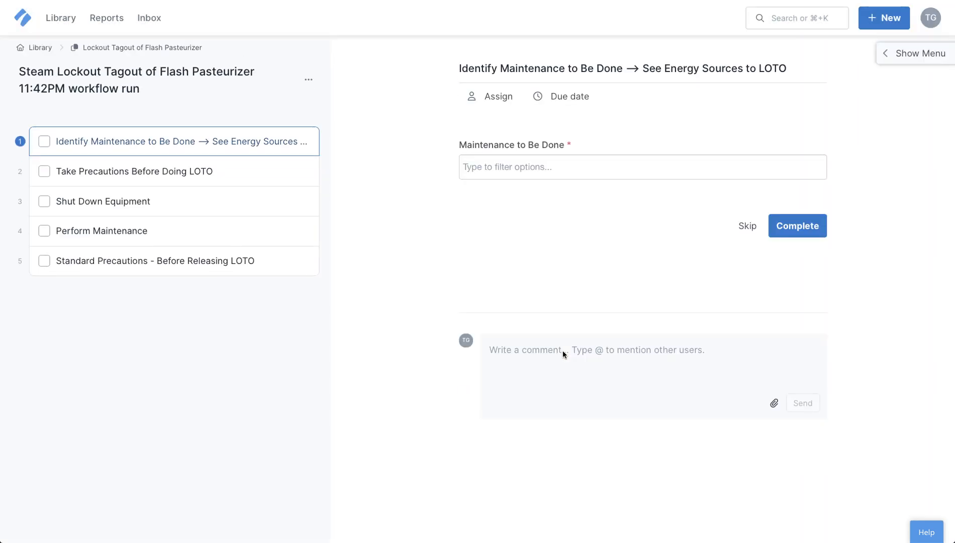
Step: Select Steam or Condensate Line as the maintenance to be done
{"action": "left_click", "coordinate": [553, 167]}
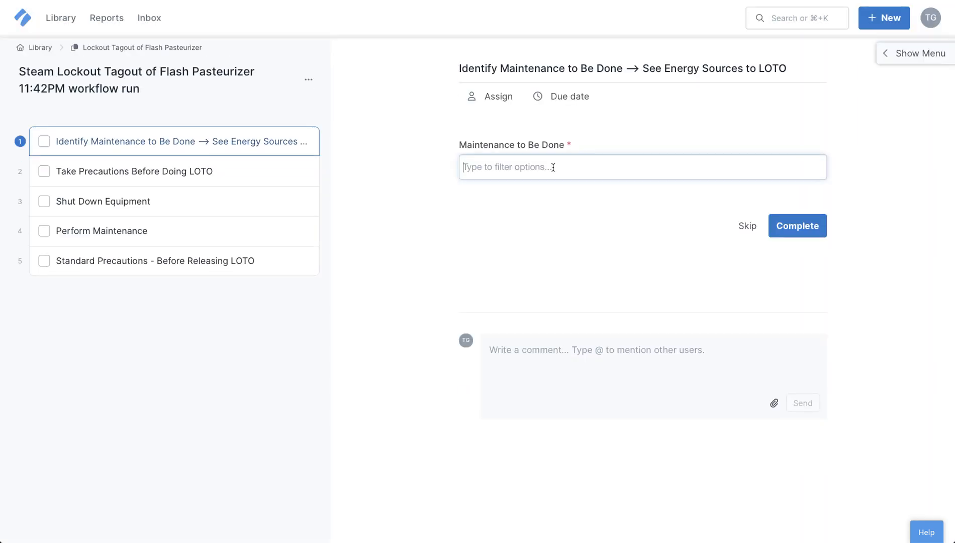
{"action": "left_click", "coordinate": [538, 212]}
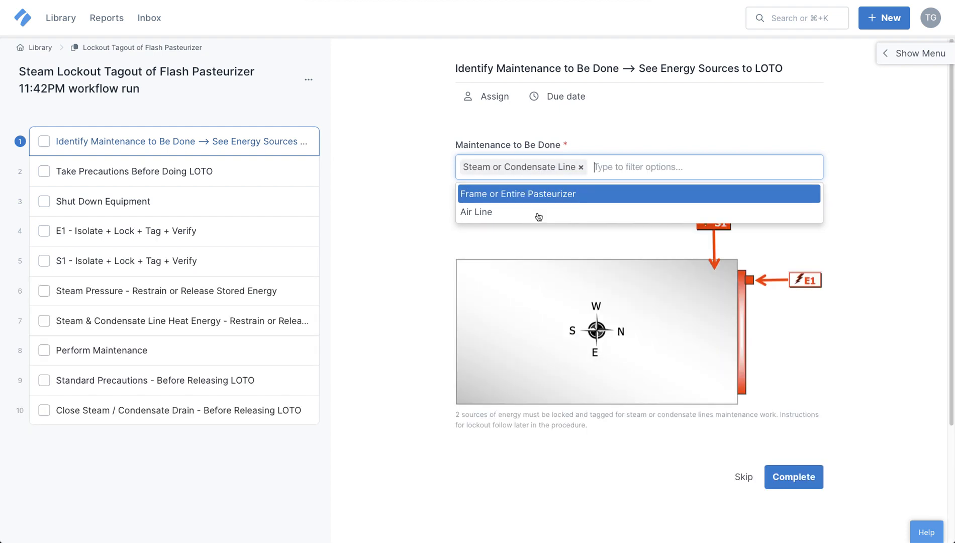
{"action": "left_click", "coordinate": [867, 278]}
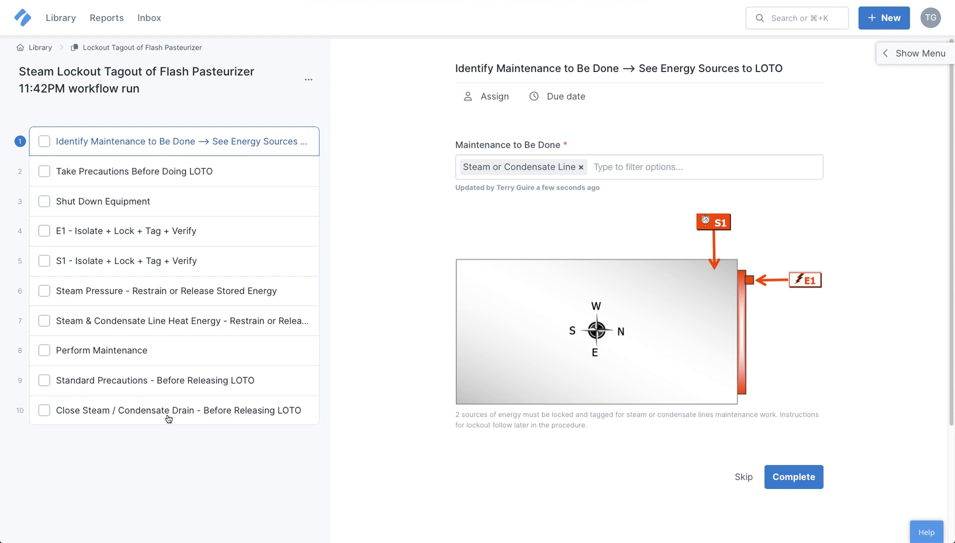
Step: Replace the maintenance to be done with Frame or Entire Pasteurizer and review the resulting task list
{"action": "left_click", "coordinate": [582, 169]}
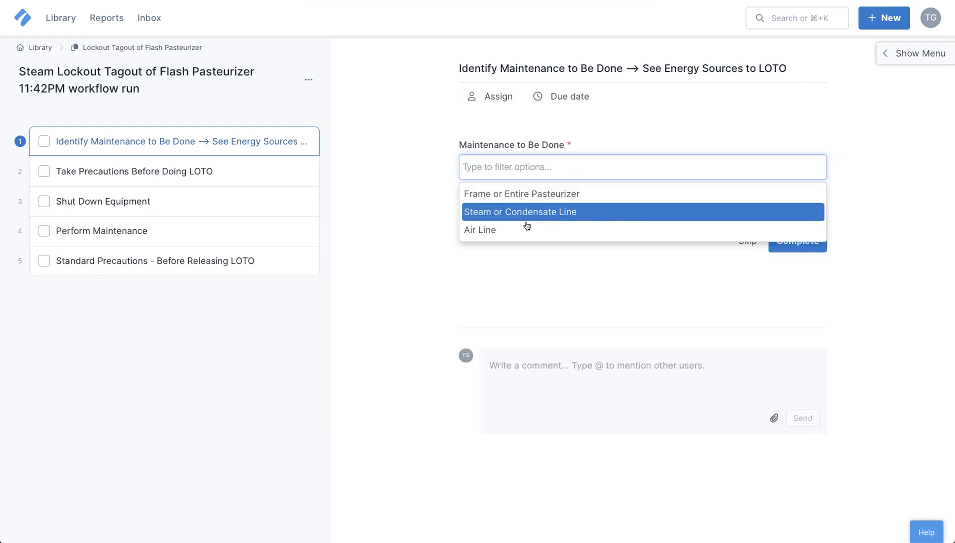
{"action": "left_click", "coordinate": [517, 197]}
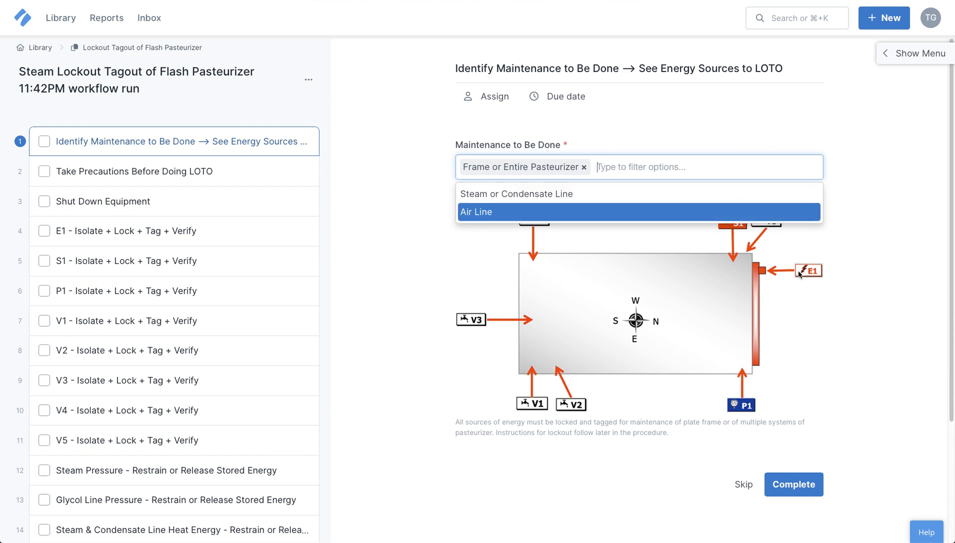
{"action": "left_click", "coordinate": [877, 252]}
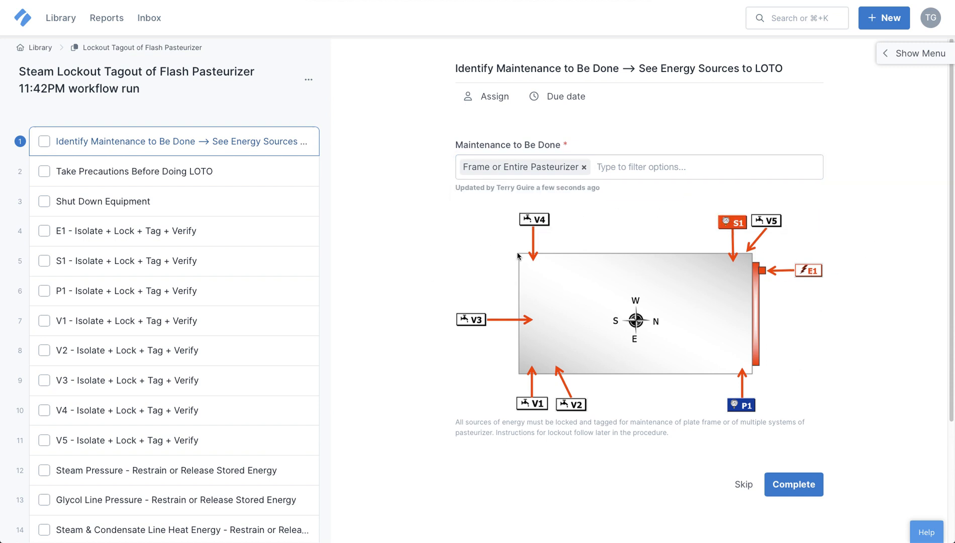
{"action": "scroll", "coordinate": [215, 293], "scroll_direction": "down", "scroll_amount": 4}
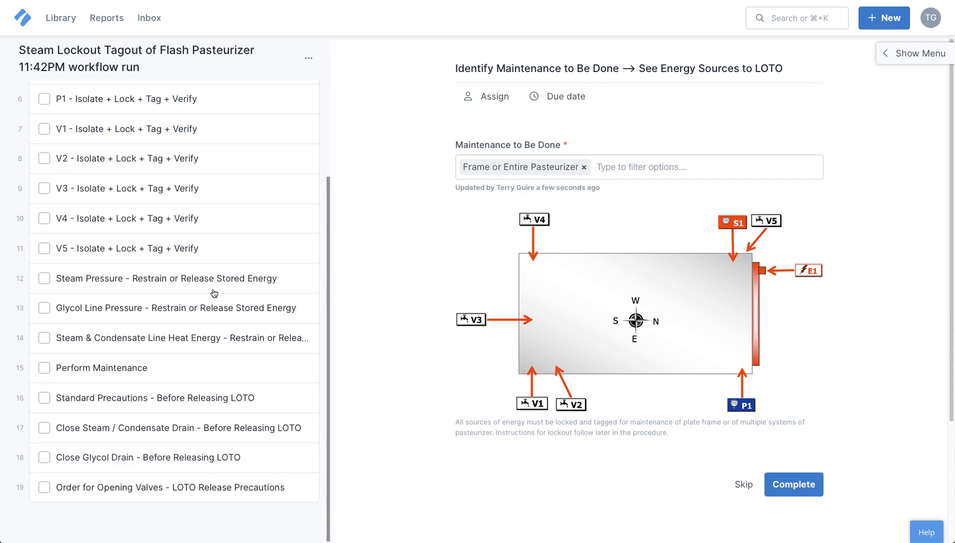